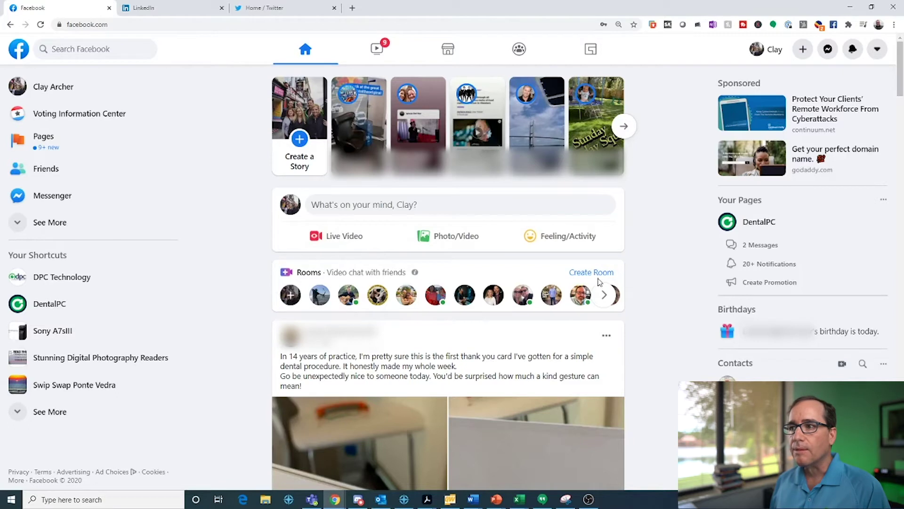
Go to Facebook Settings > Security and Login and edit Use two-factor authentication
left_click(875, 51)
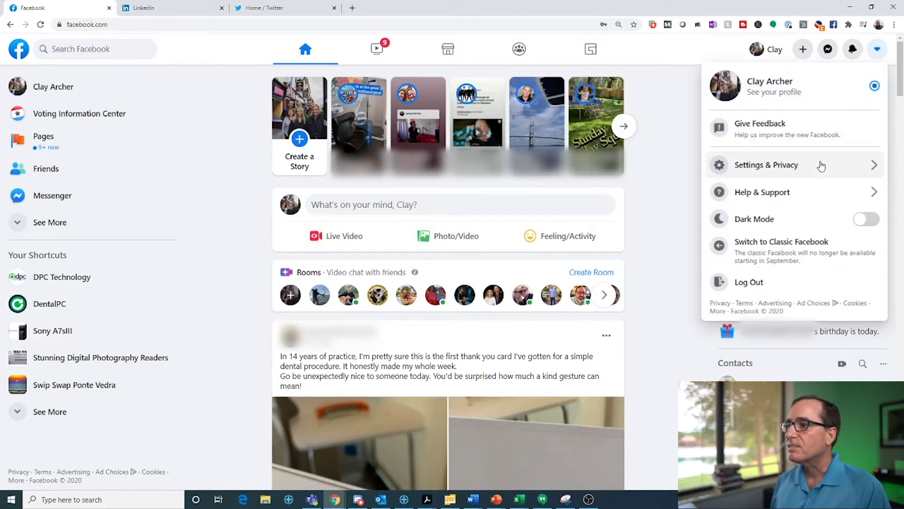
left_click(821, 166)
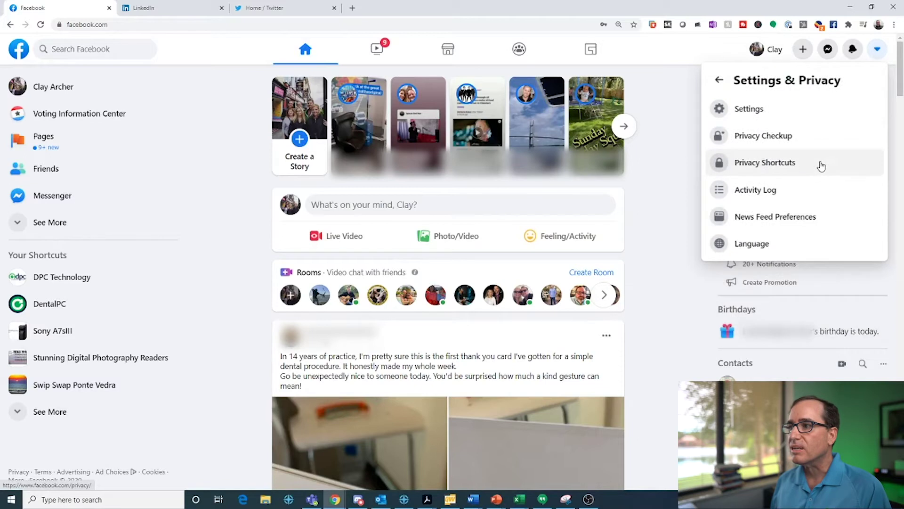
left_click(802, 114)
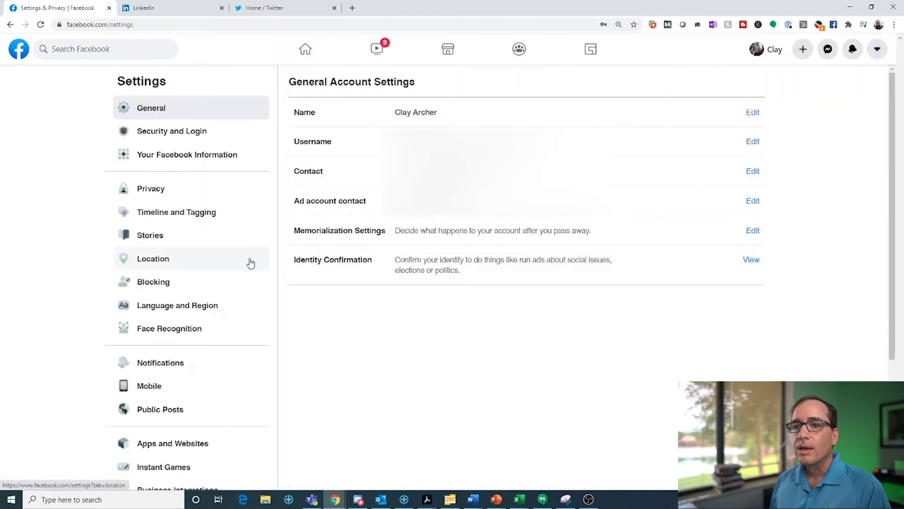
left_click(202, 137)
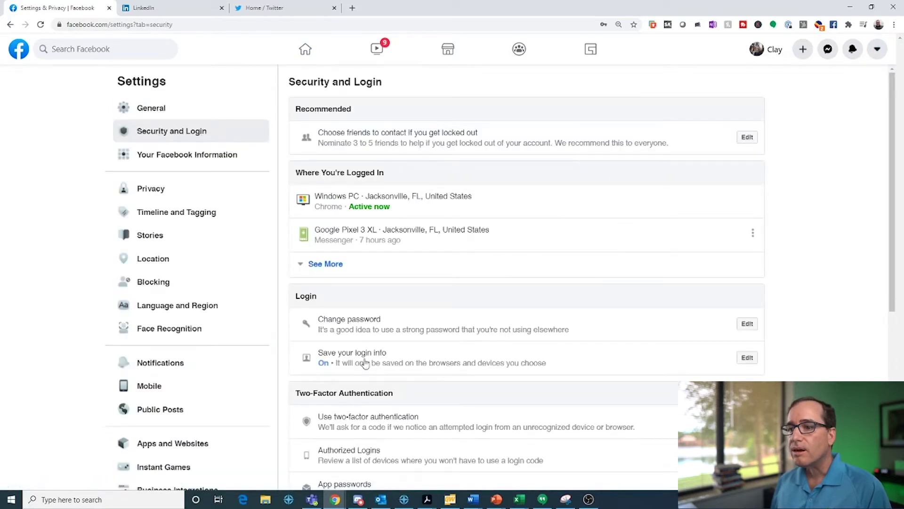
scroll(461, 373, "down", 1)
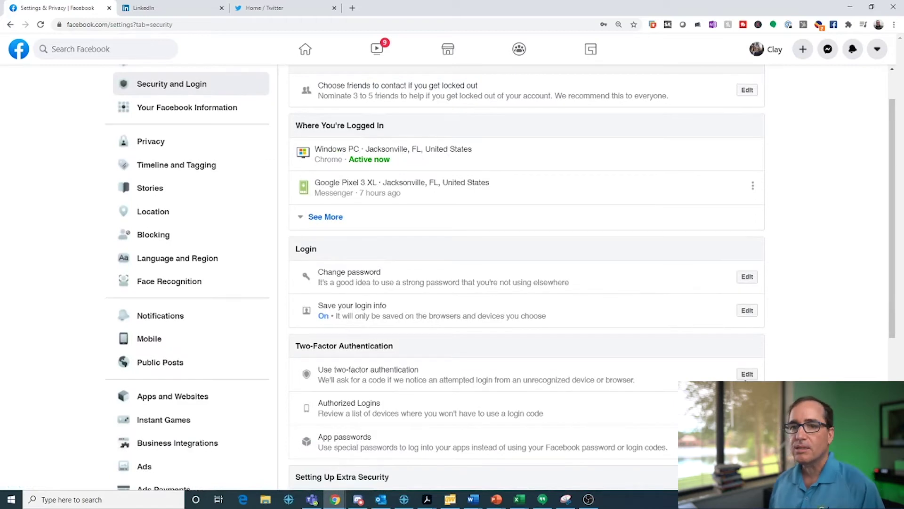
left_click(747, 375)
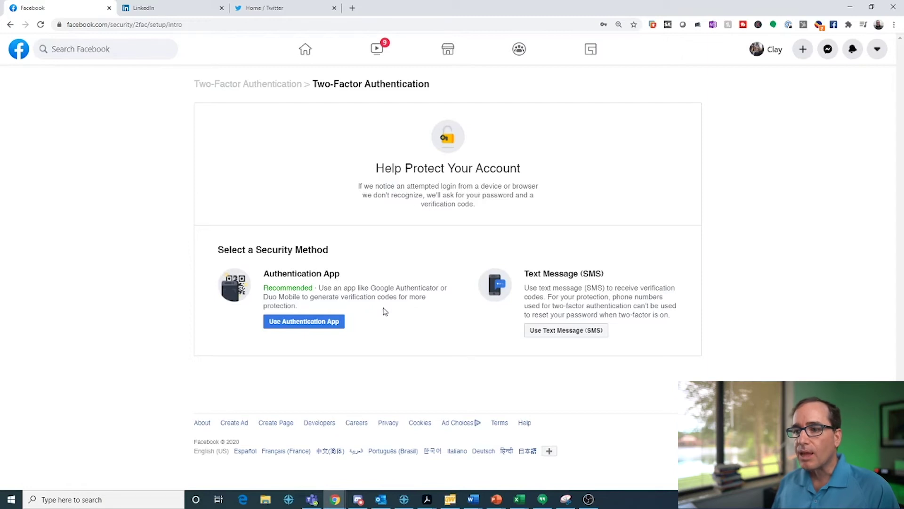
Link an authenticator app to Facebook by QR code and confirm with its six-digit code
left_click(315, 324)
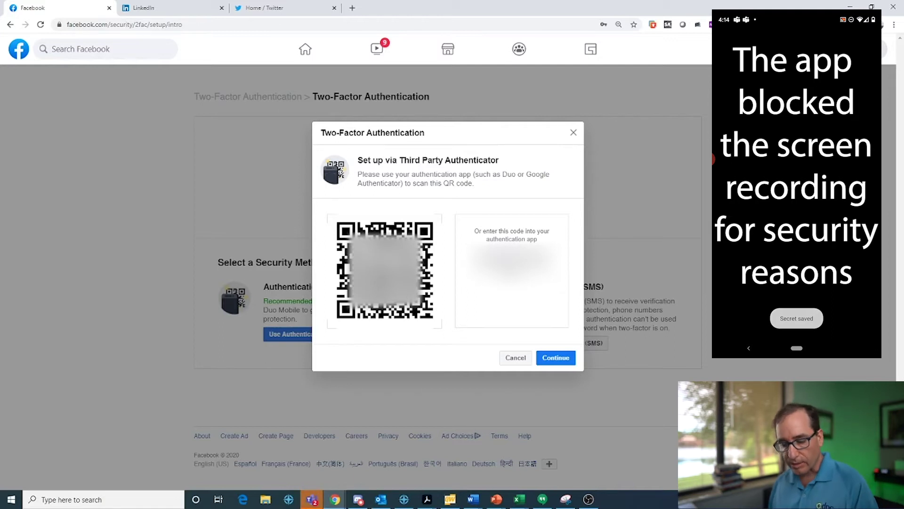
left_click(558, 358)
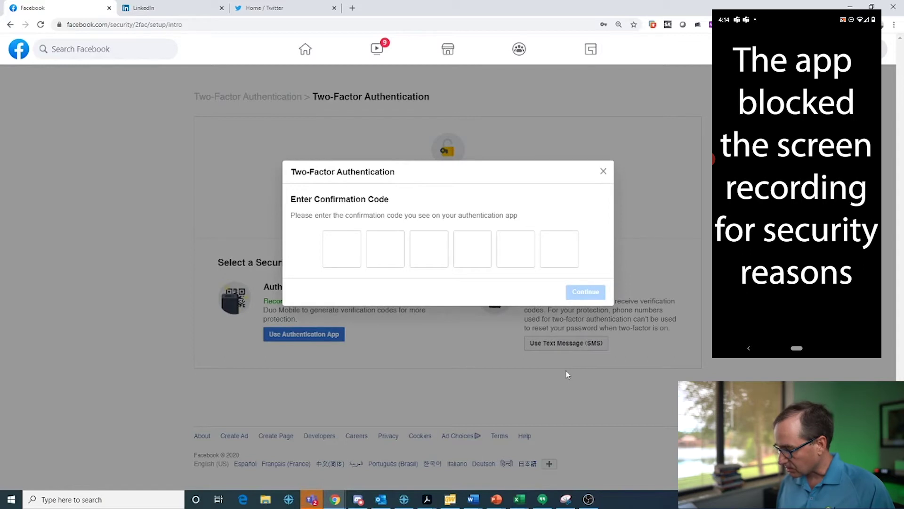
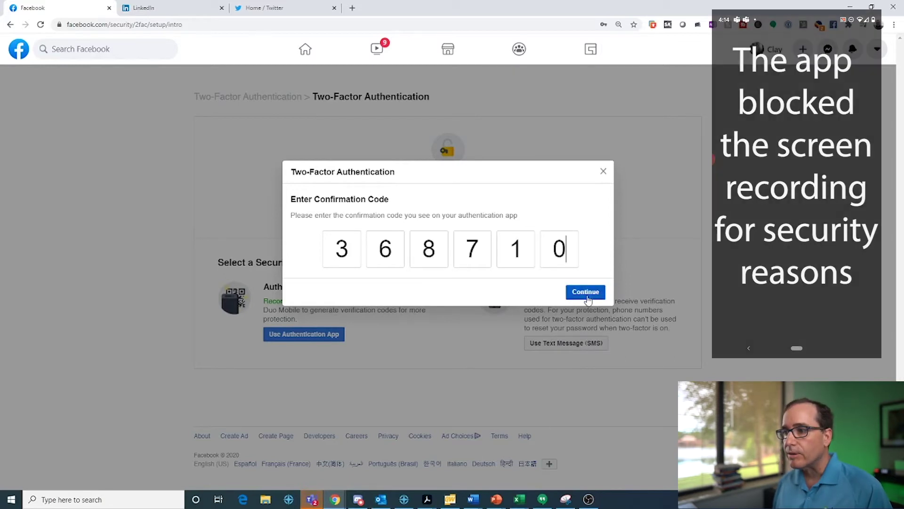
left_click(586, 293)
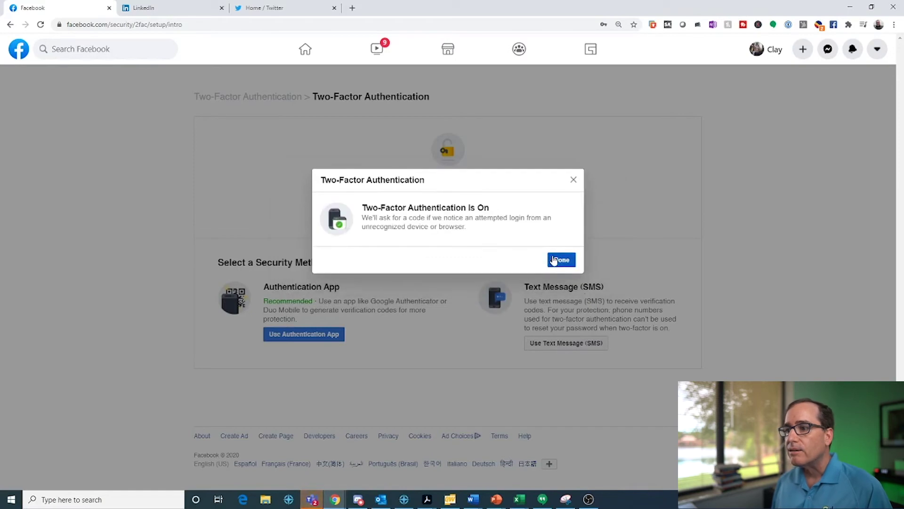
left_click(562, 263)
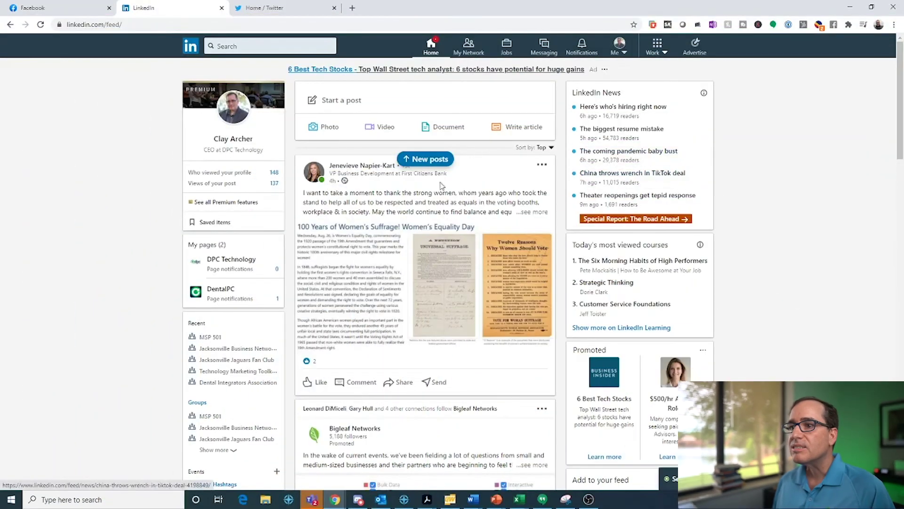
Go to LinkedIn Settings & Privacy > Account and turn on two-step verification
left_click(622, 54)
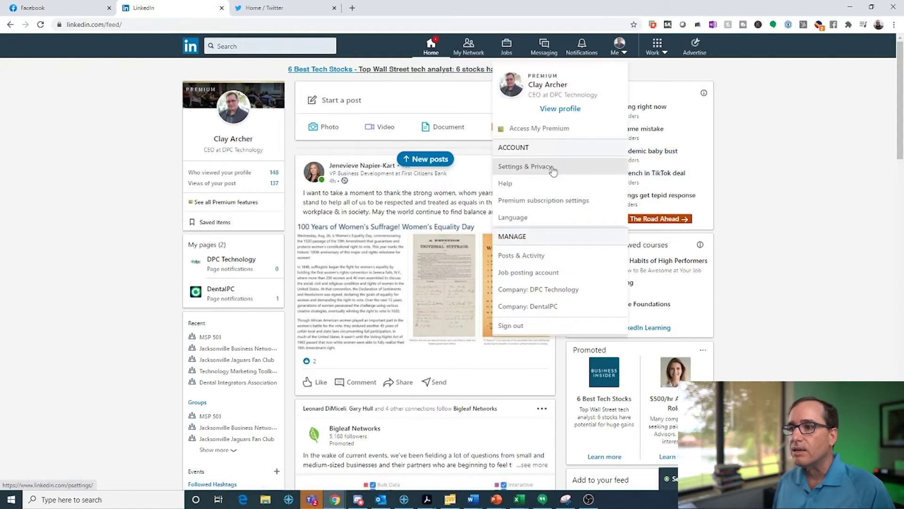
left_click(553, 171)
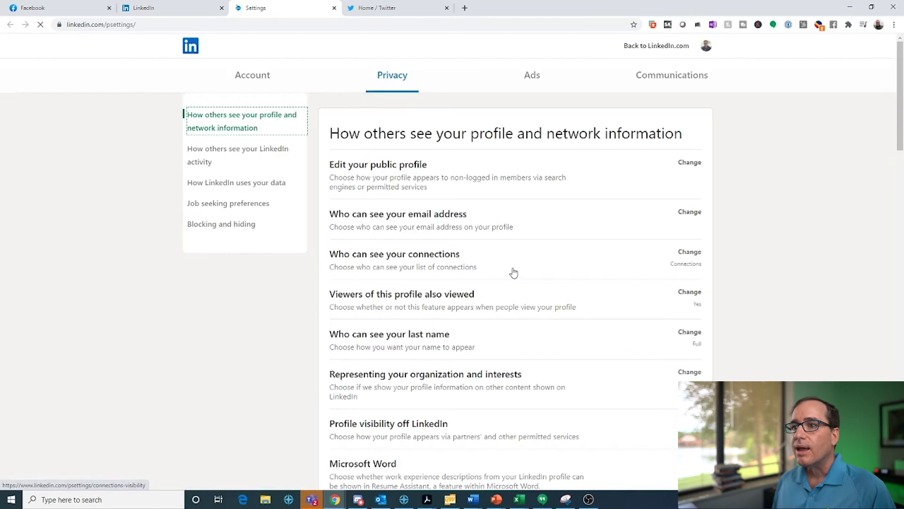
left_click(253, 76)
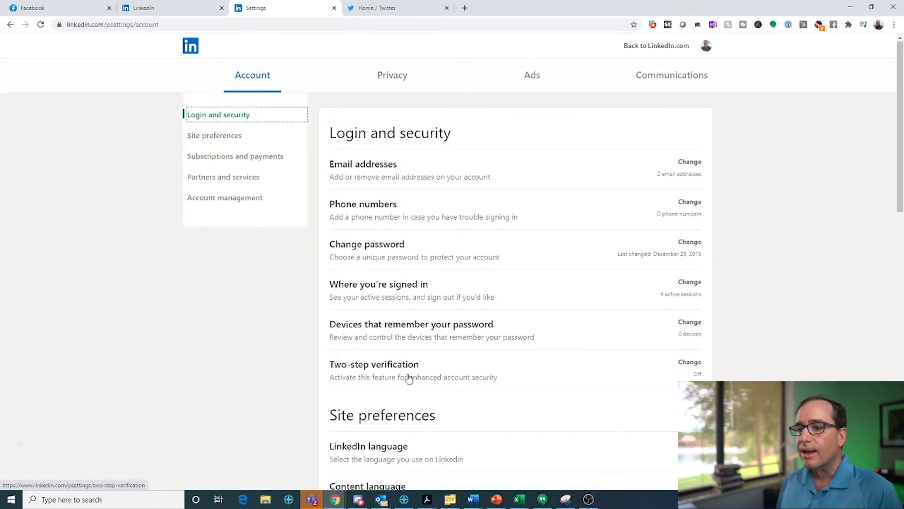
left_click(688, 365)
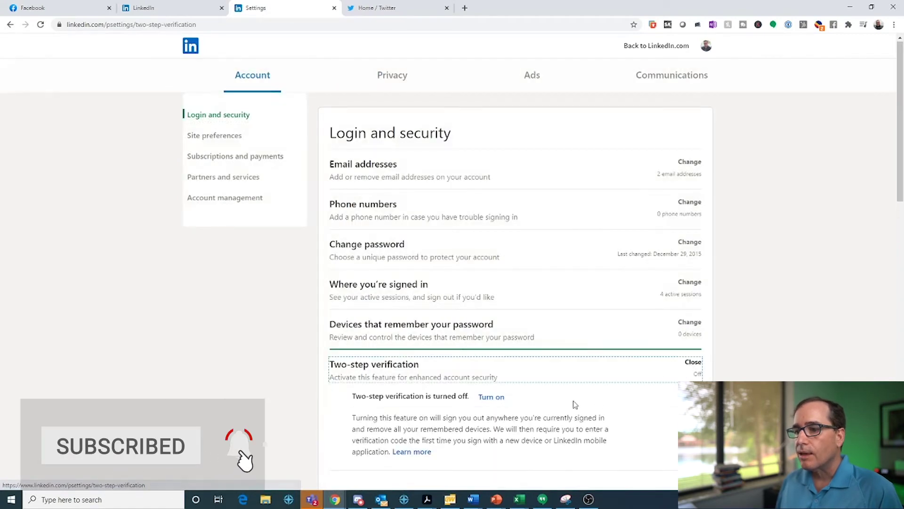
scroll(574, 404, "down", 3)
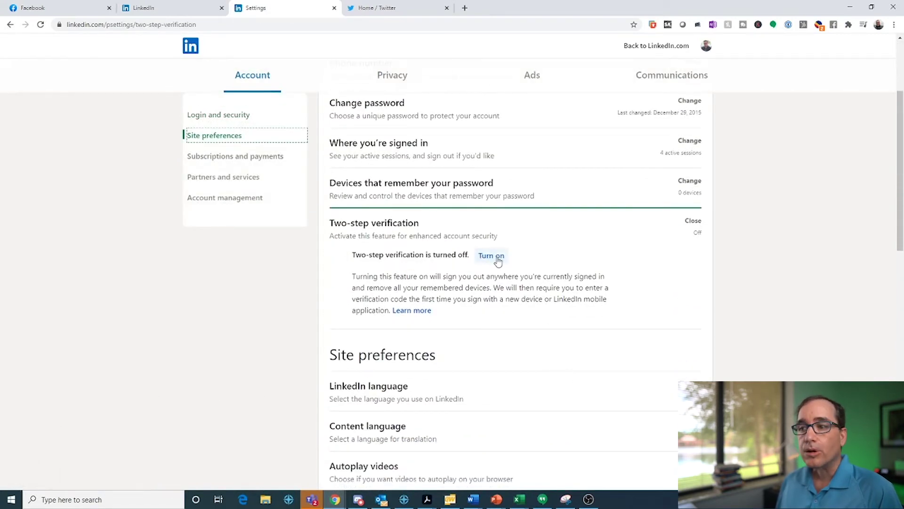
left_click(497, 262)
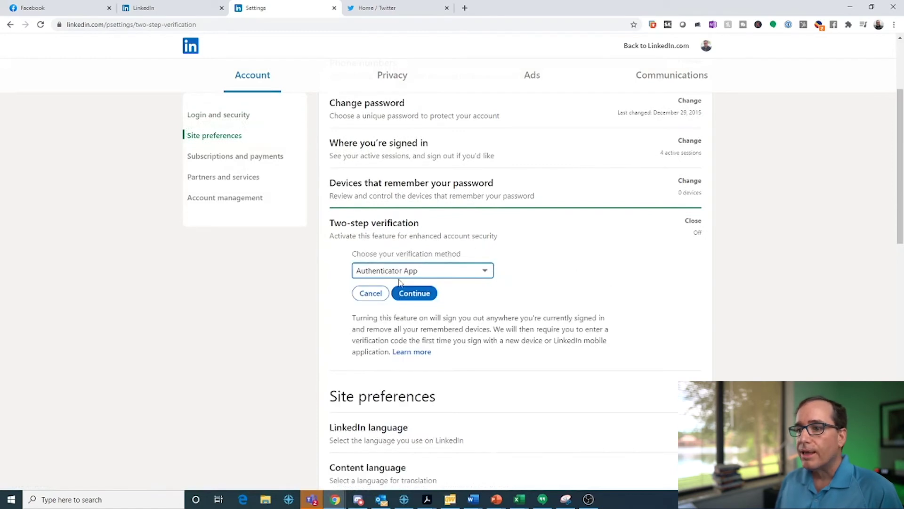
Choose Authenticator App and confirm with the saved LinkedIn account password
left_click(414, 298)
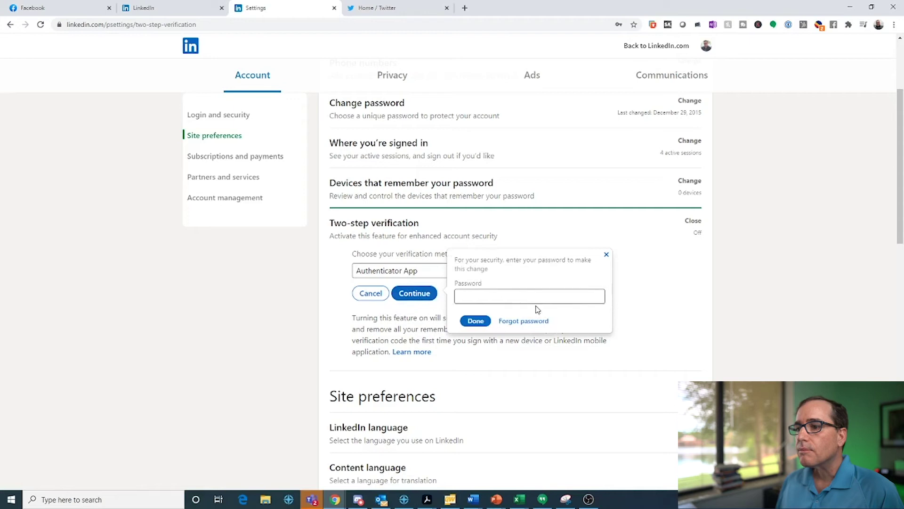
left_click(496, 300)
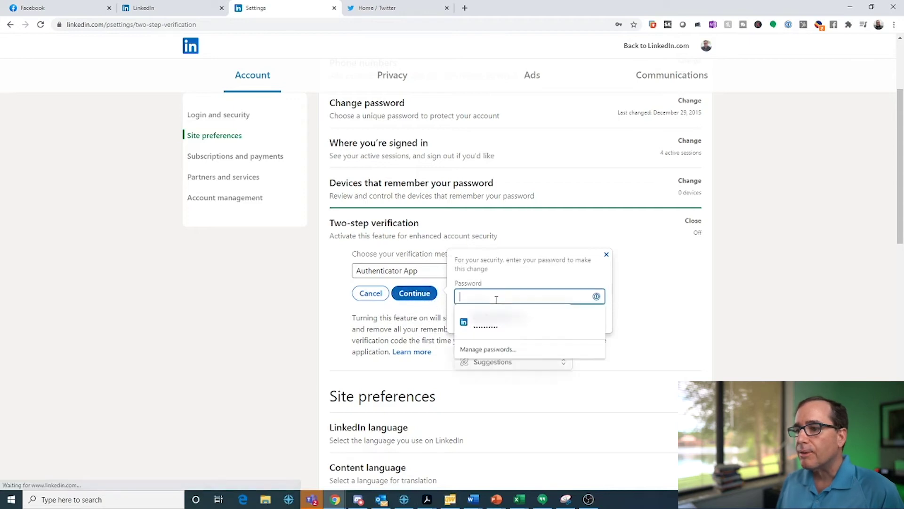
left_click(597, 299)
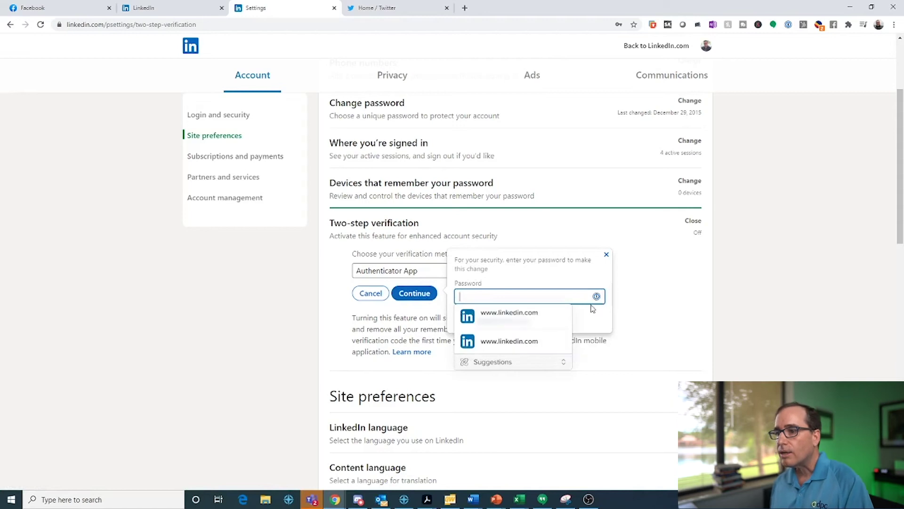
left_click(485, 313)
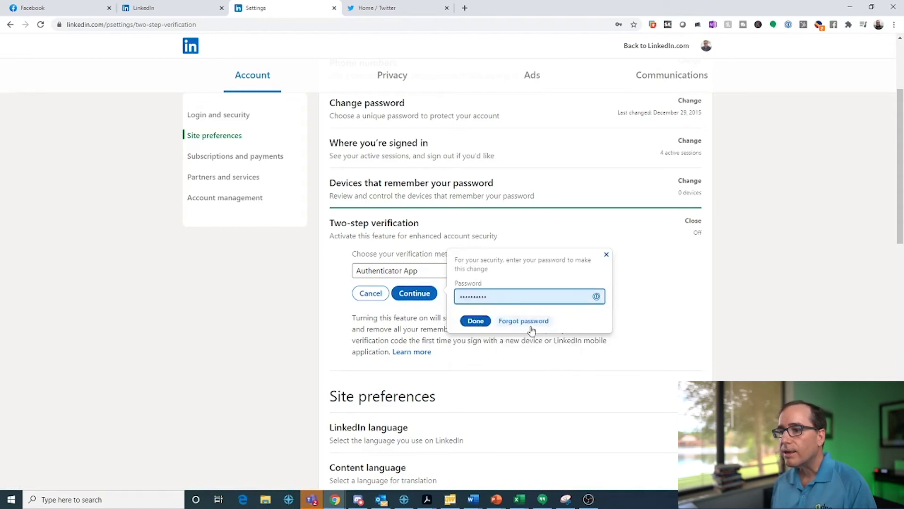
left_click(476, 321)
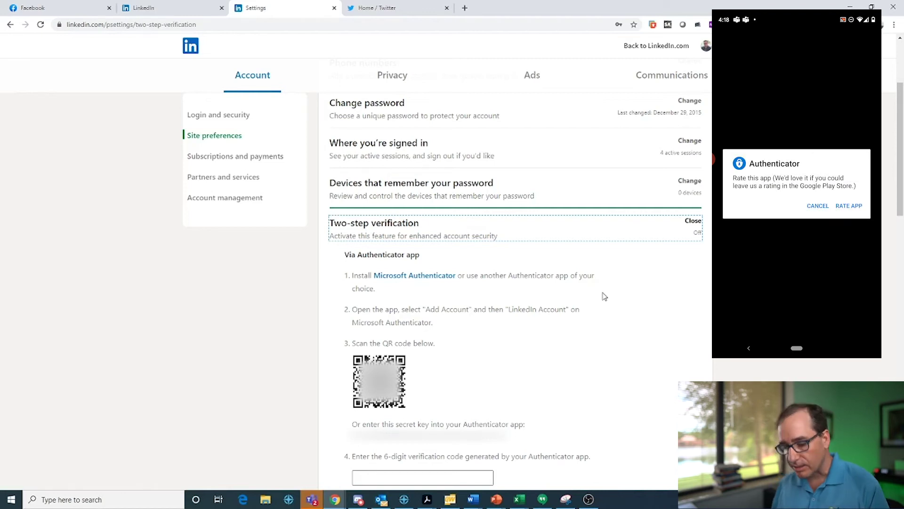
Submit the authenticator's 6-digit code to LinkedIn, then return to the home feed via the logo
scroll(446, 350, "down", 3)
left_click(422, 336)
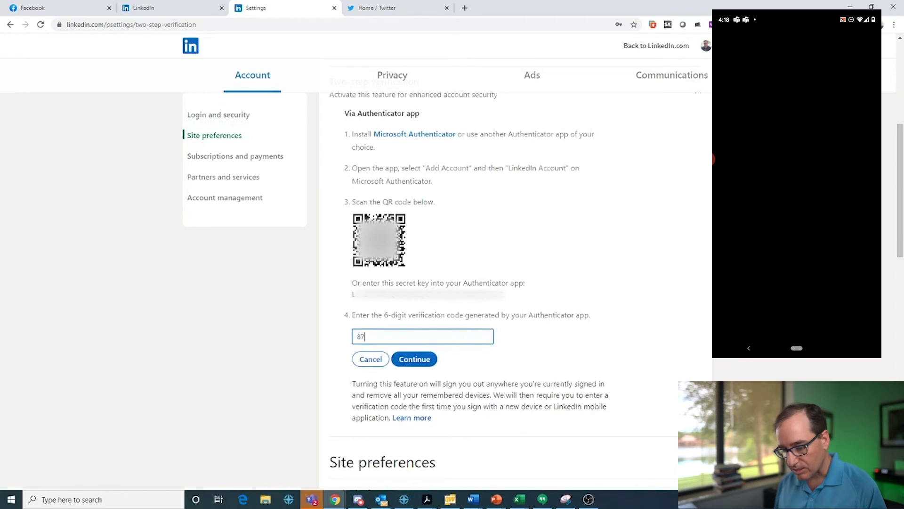
type("9")
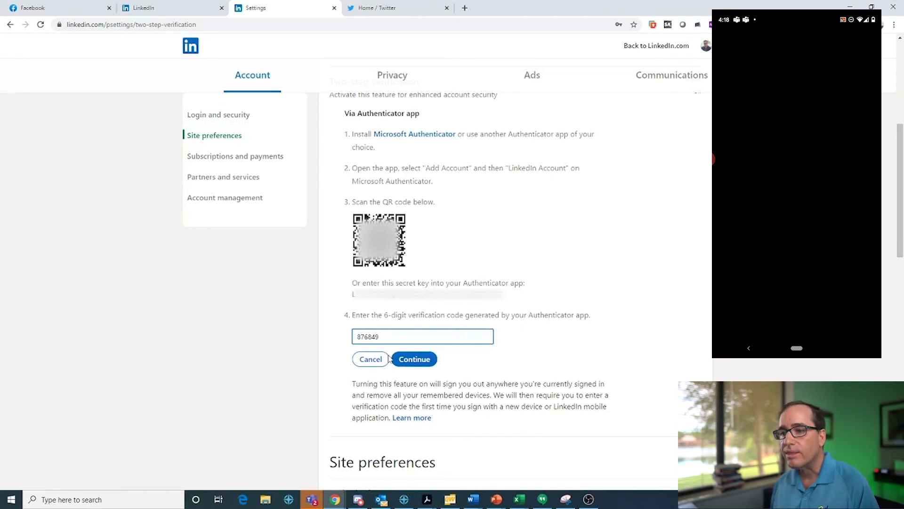
left_click(406, 359)
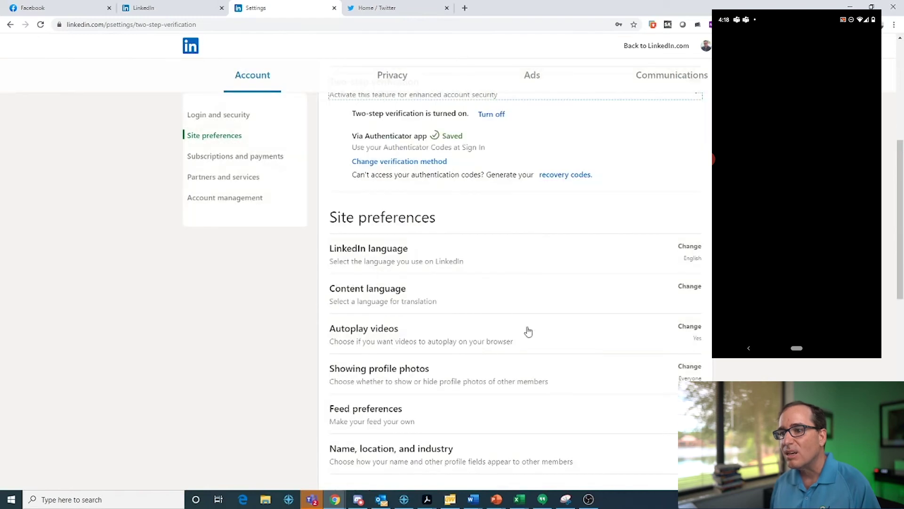
scroll(528, 331, "up", 2)
scroll(531, 332, "up", 3)
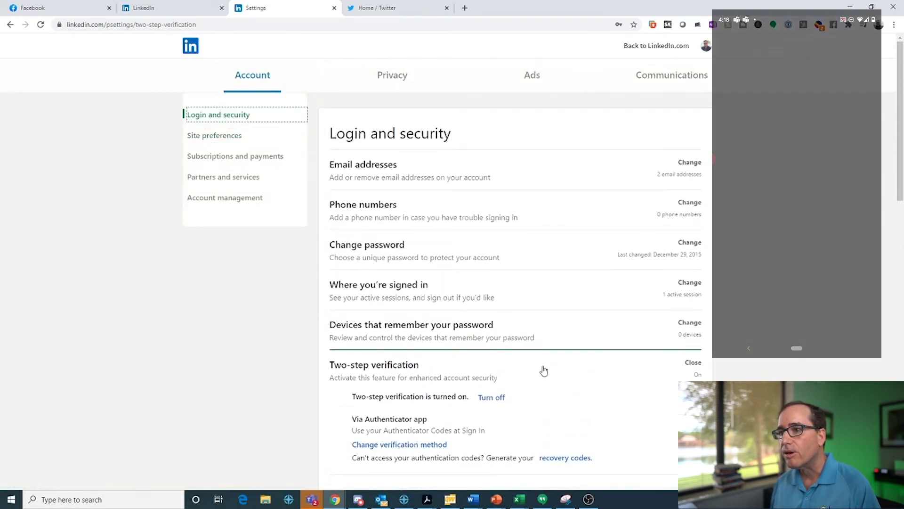
left_click(190, 46)
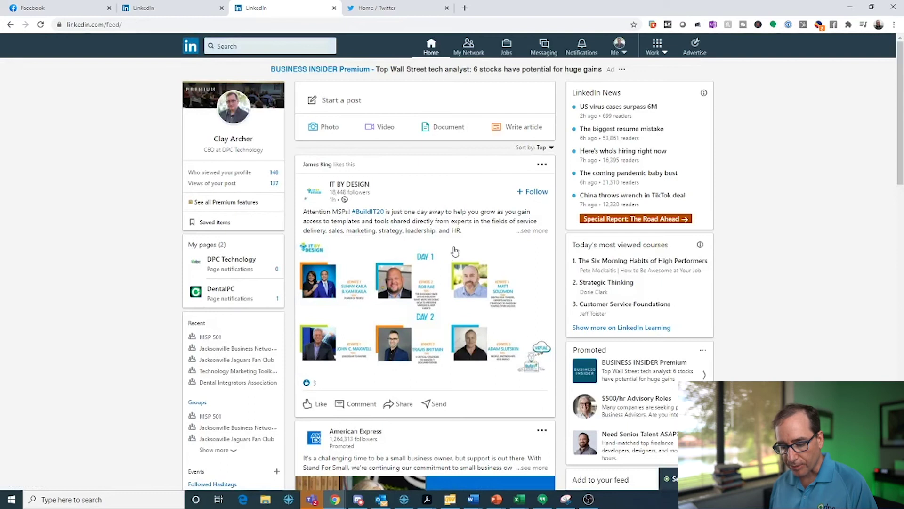
In the Twitter tab, go to More > Settings and privacy > Security
left_click(387, 9)
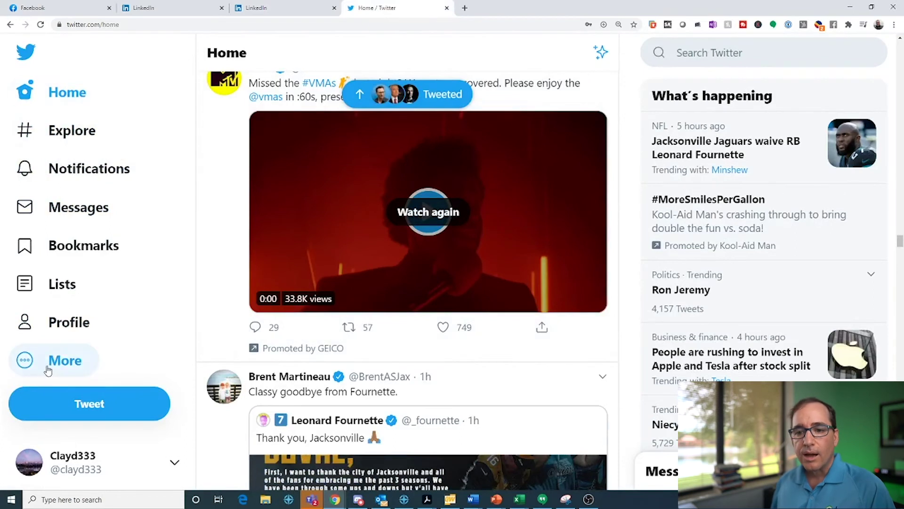
left_click(52, 371)
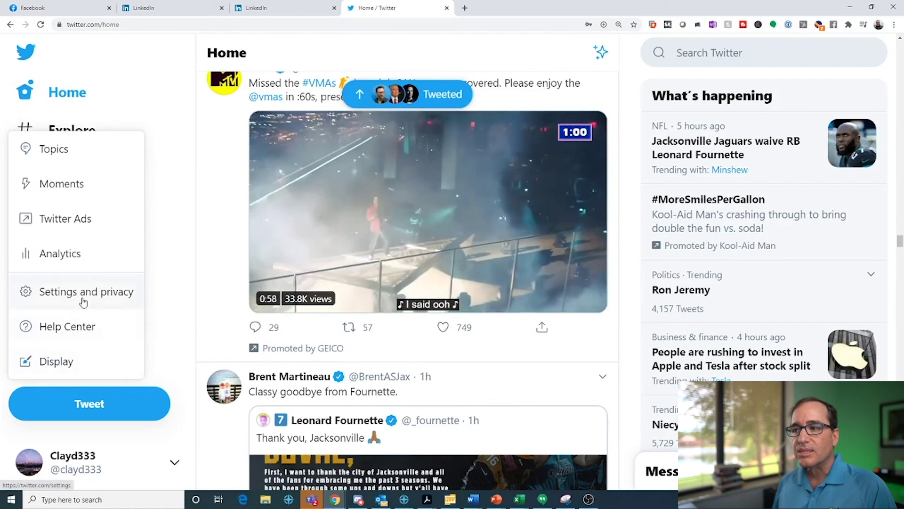
left_click(79, 304)
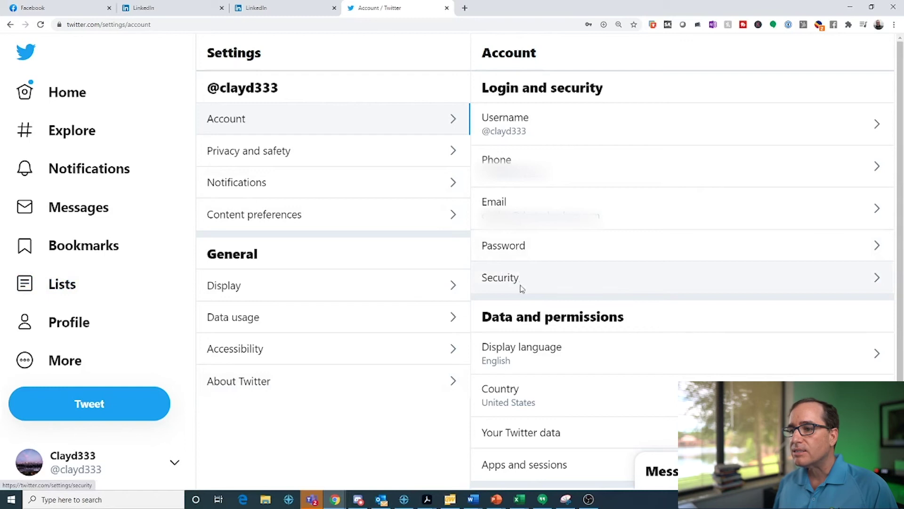
left_click(521, 288)
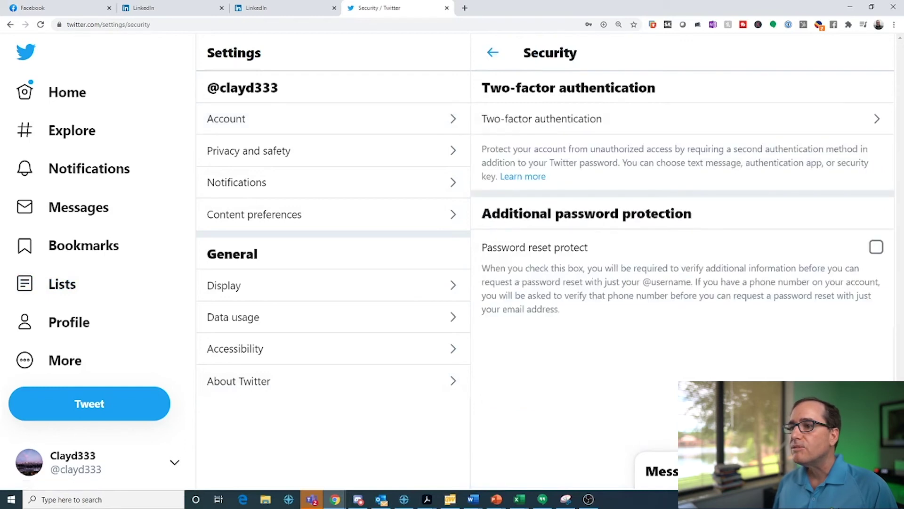
Choose Text message for Twitter two-factor authentication and verify with the saved password
left_click(713, 133)
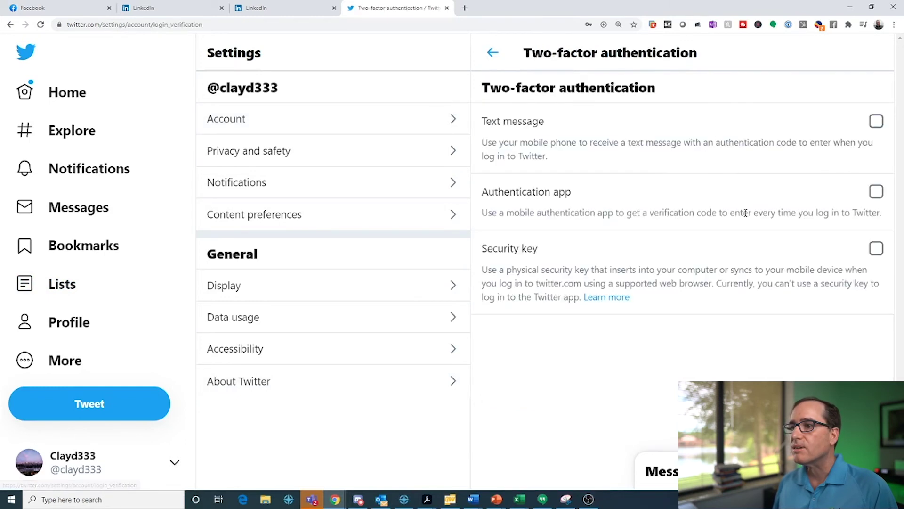
left_click(875, 122)
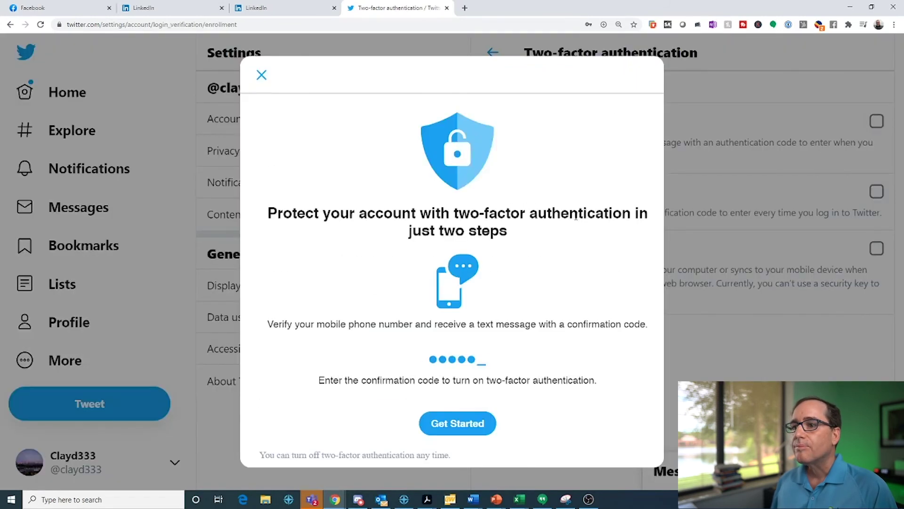
left_click(460, 422)
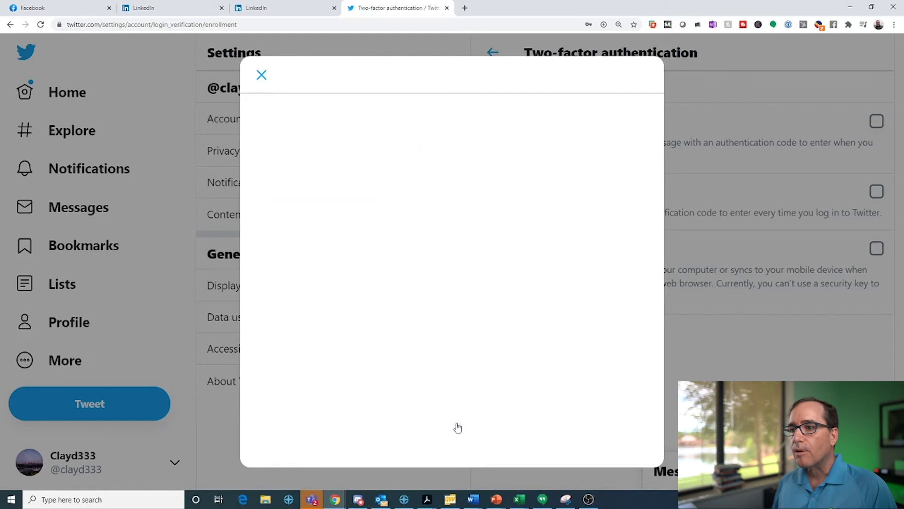
left_click(345, 181)
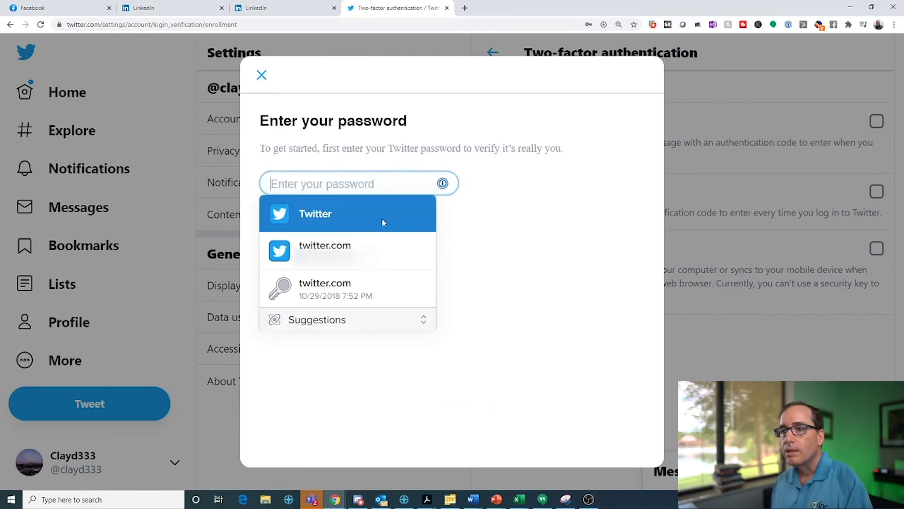
left_click(358, 228)
left_click(284, 228)
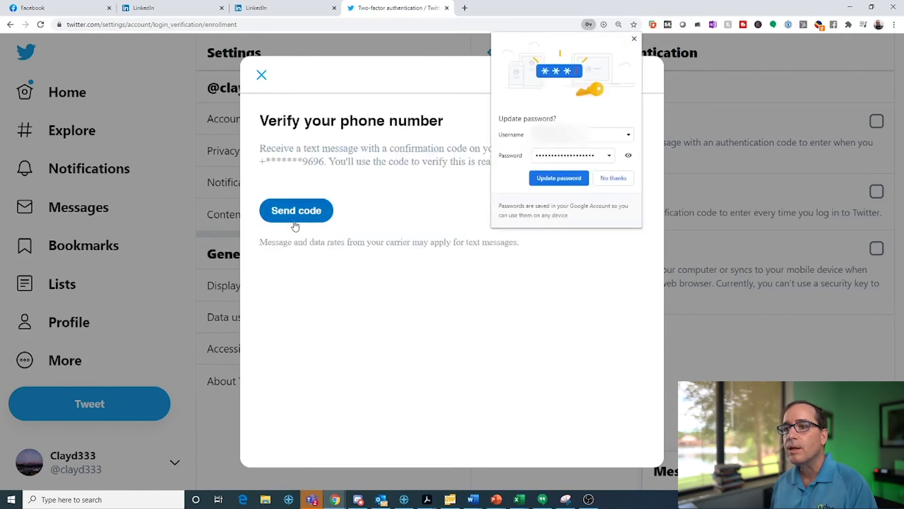
Enter the confirmation code texted to the phone and acknowledge the backup code
left_click(298, 219)
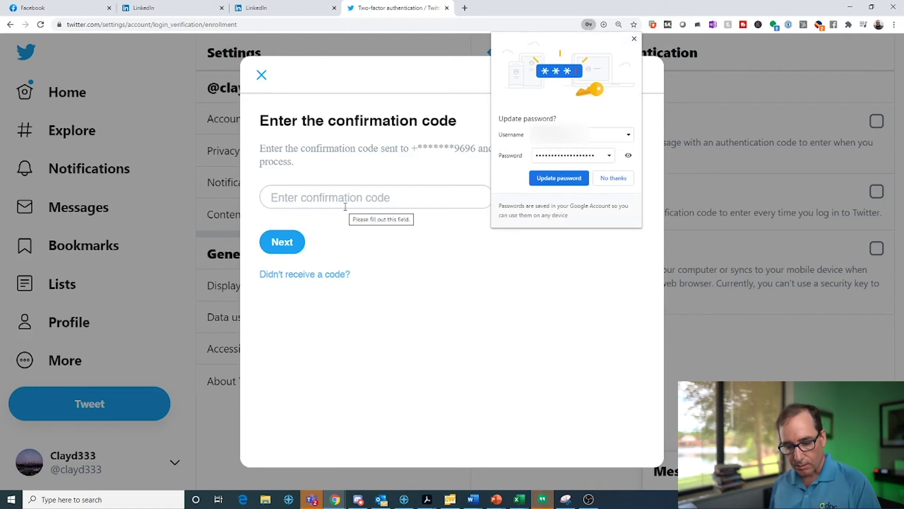
left_click(360, 199)
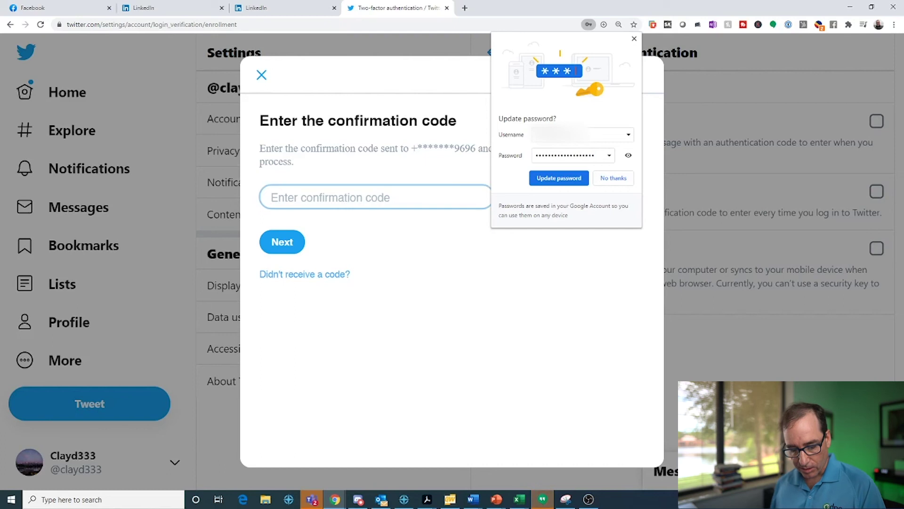
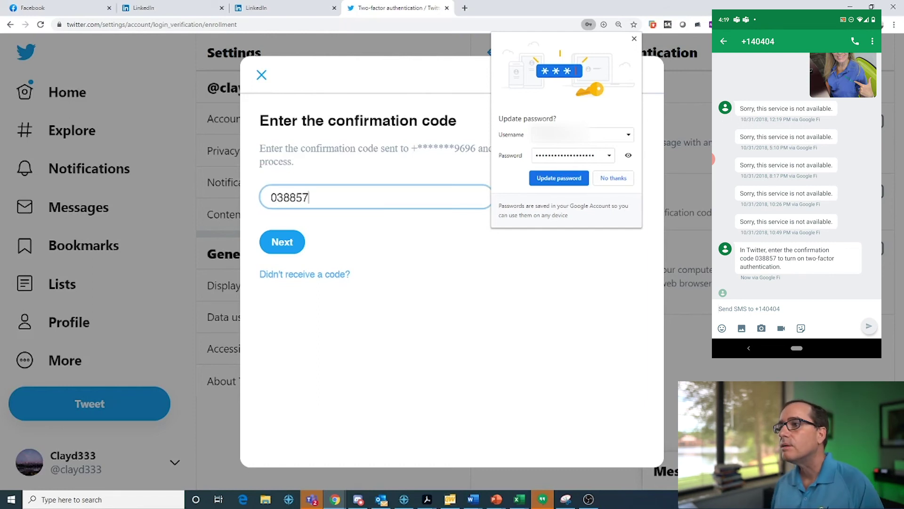
left_click(634, 39)
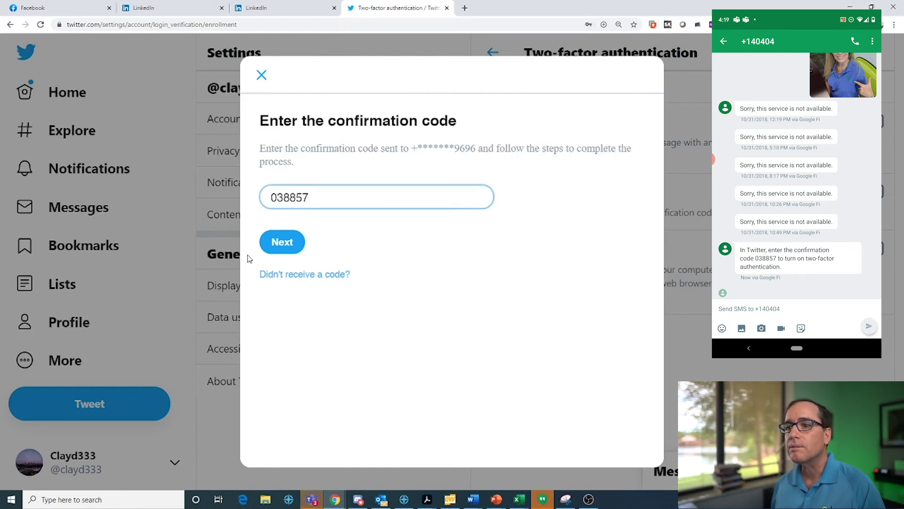
left_click(278, 244)
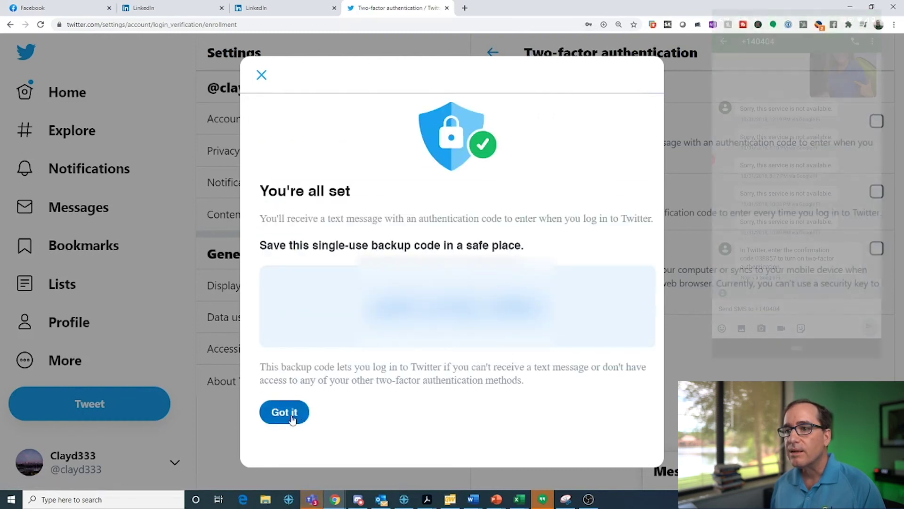
left_click(291, 416)
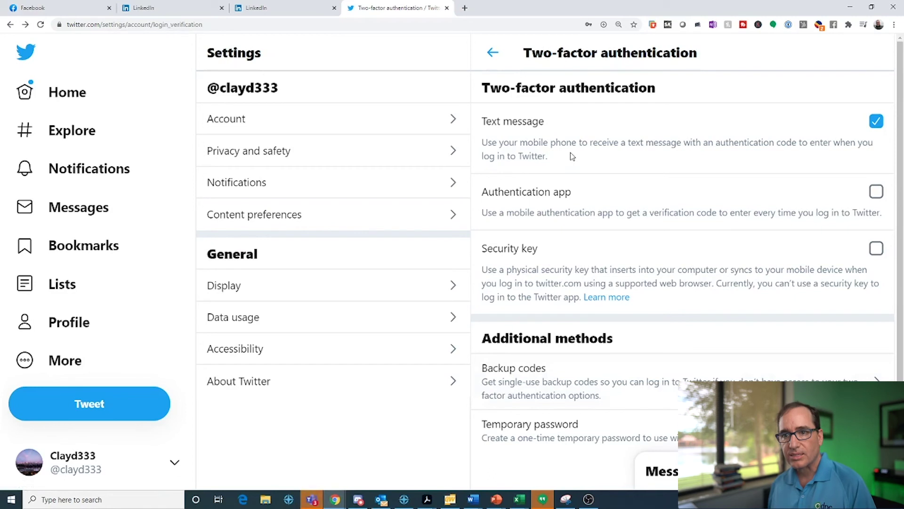